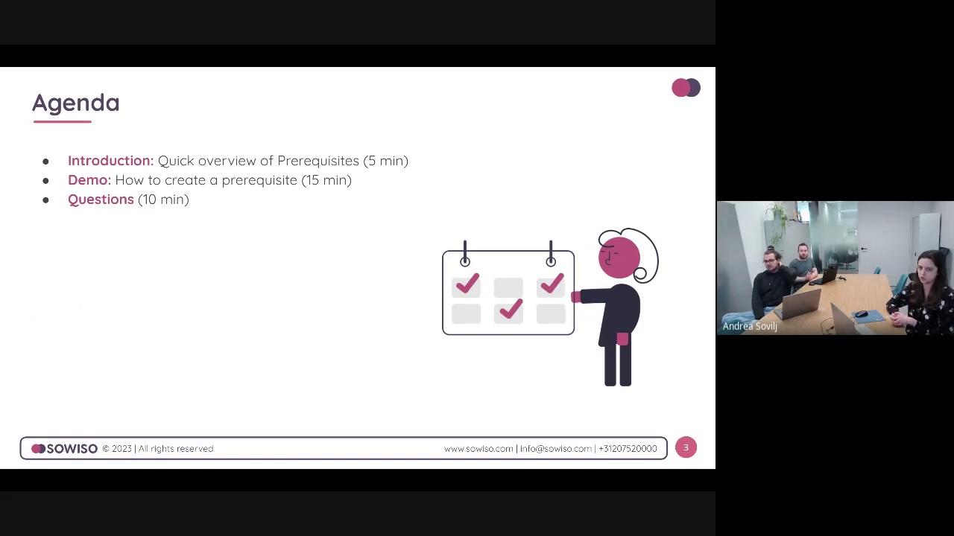
# Advance from the Agenda slide to slide 4, 'Introduction: Quick overview of Prerequisites'
pyautogui.press('Right')
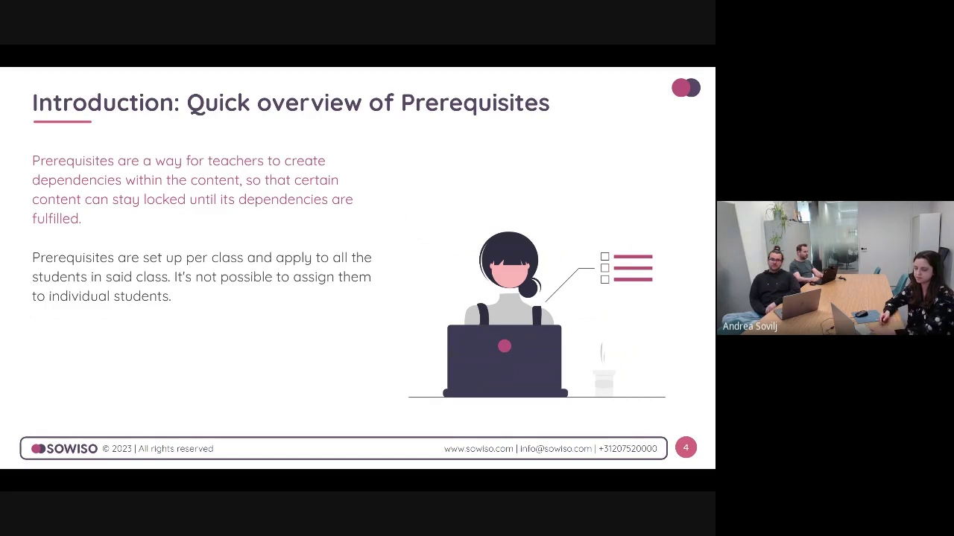
# Step through slides 5 and 6 on sources, targets and date unlocks to the 'Demo' slide
pyautogui.press('Right')
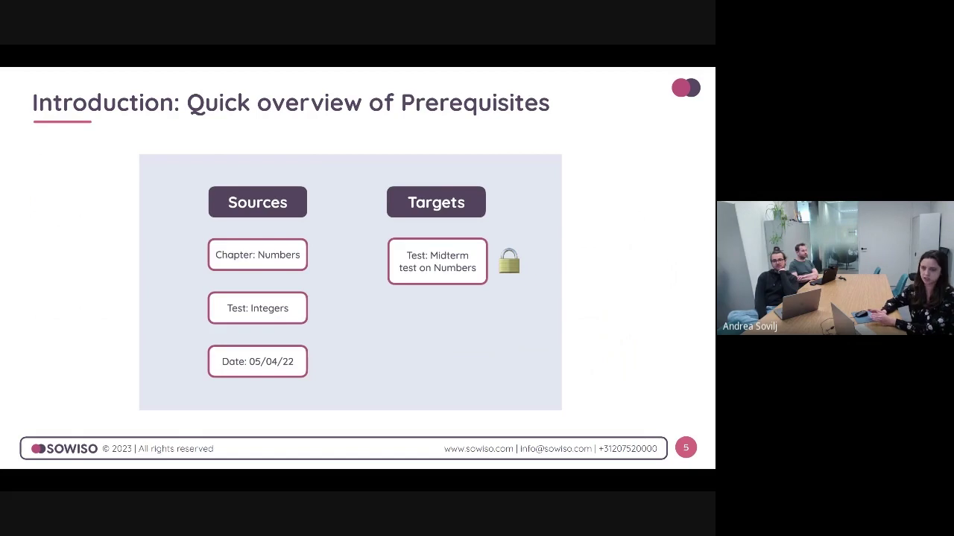
pyautogui.press('Right')
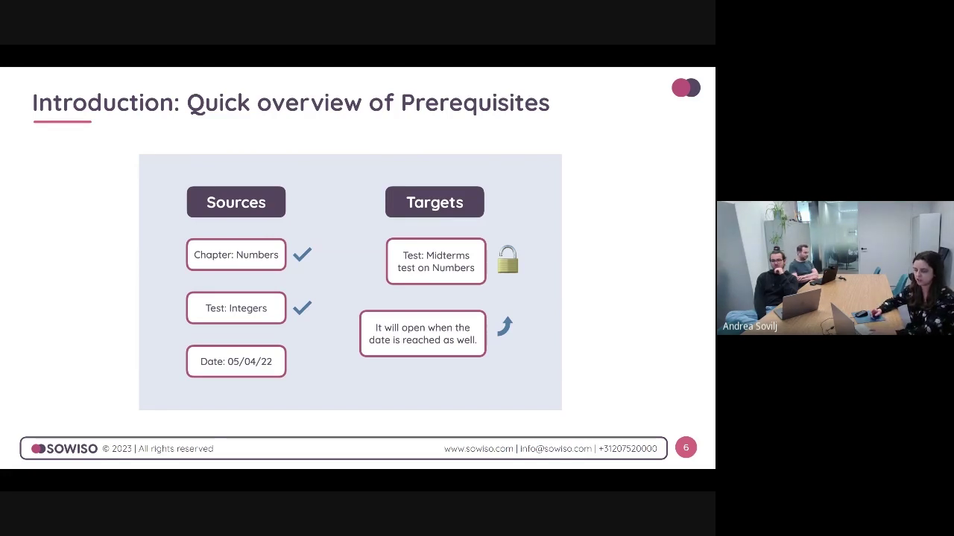
pyautogui.press('Right')
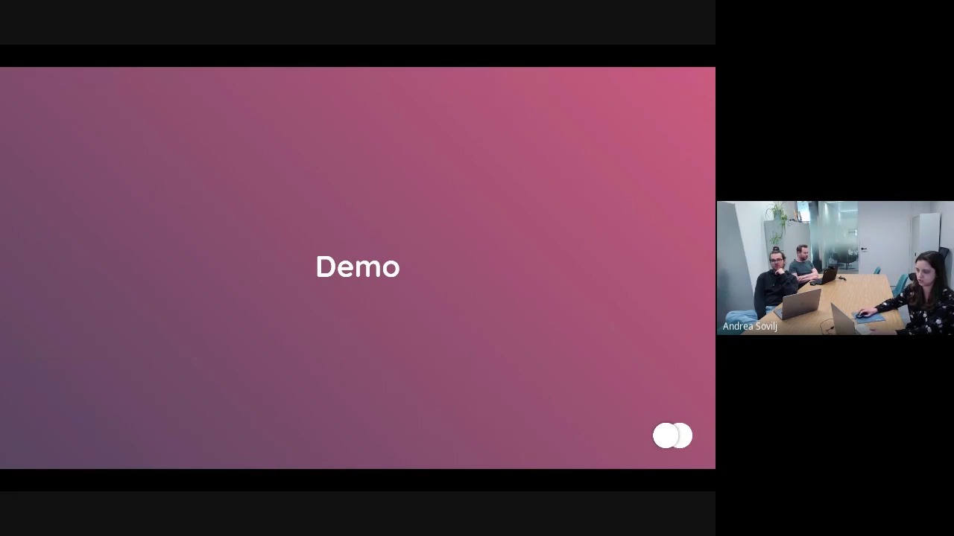
# Show the Basic Math 2023 student home page and the locked Quiz: Numbers in Tests
pyautogui.hotkey('alt', 'Tab')
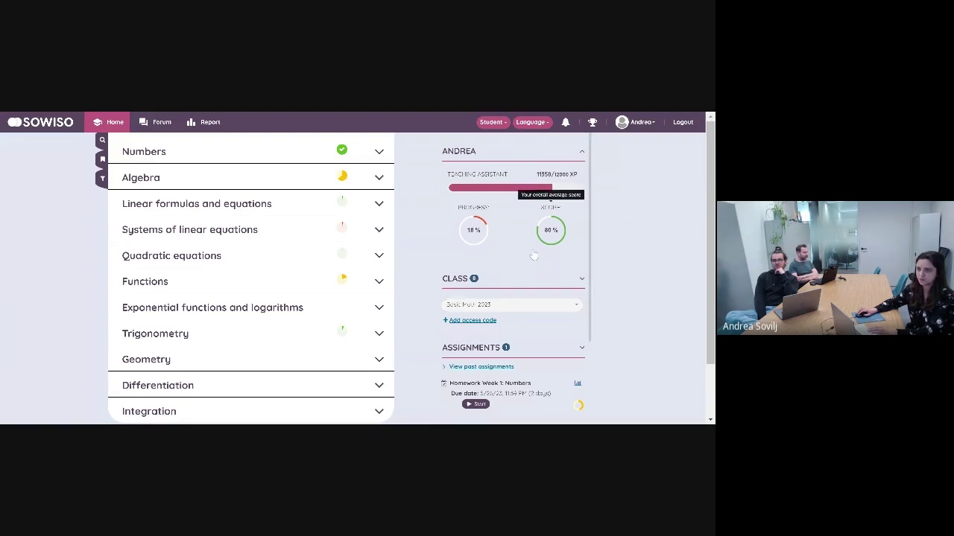
pyautogui.scroll(-3, 534, 252)
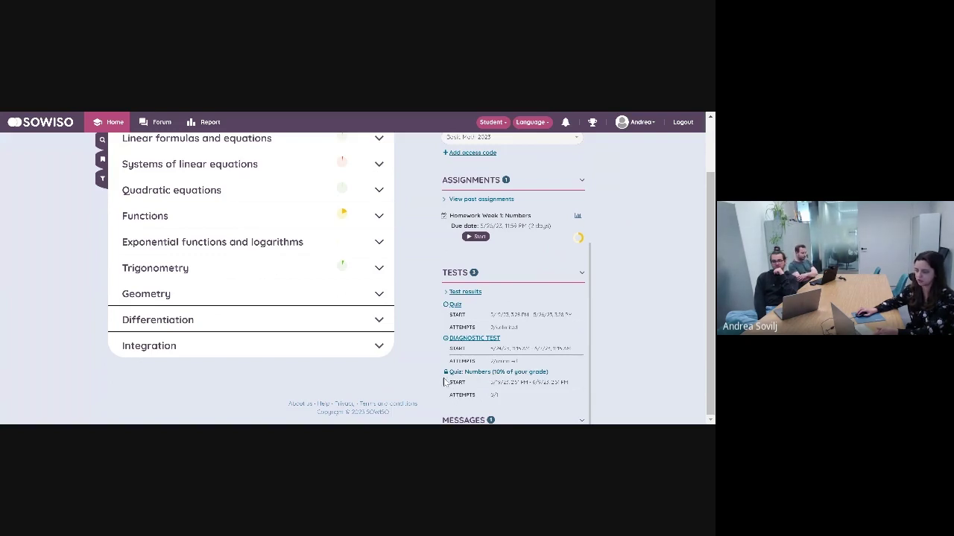
pyautogui.moveTo(446, 375)
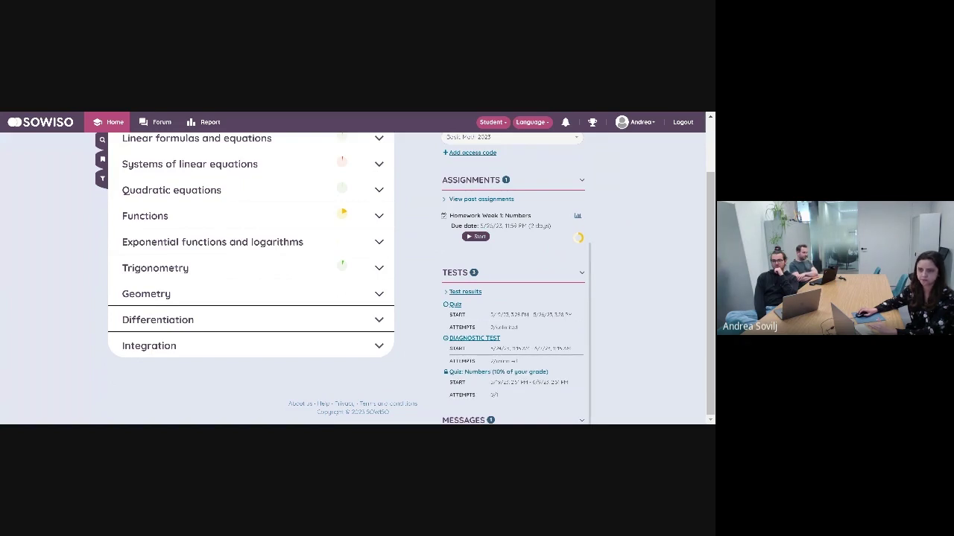
pyautogui.scroll(1, 447, 320)
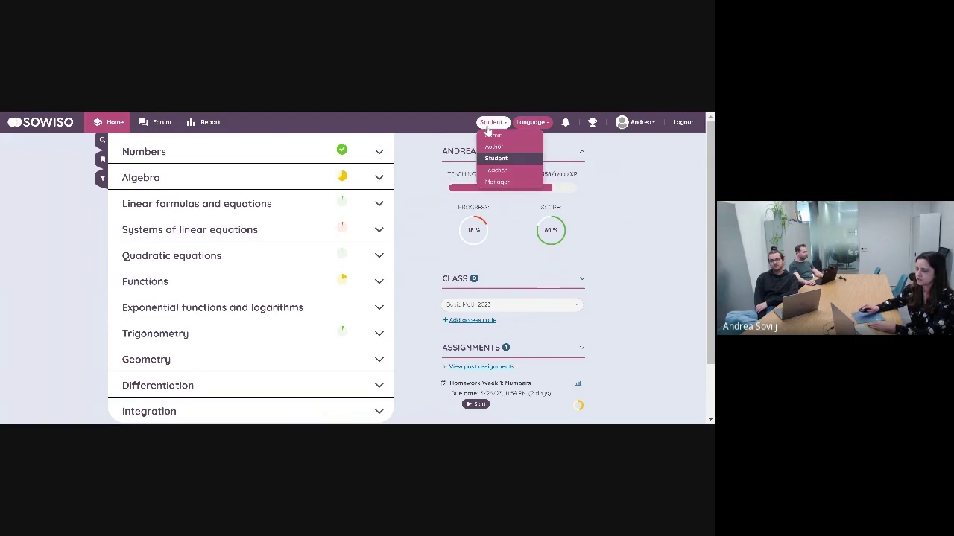
# Switch to the Teacher role and open the class's Prerequisites tab in the Teacher area
pyautogui.click(495, 171)
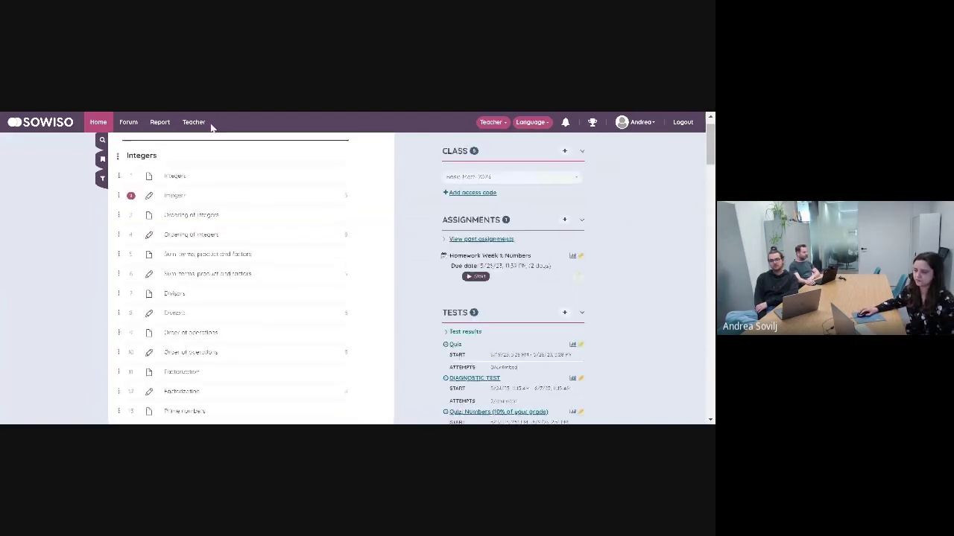
pyautogui.click(198, 126)
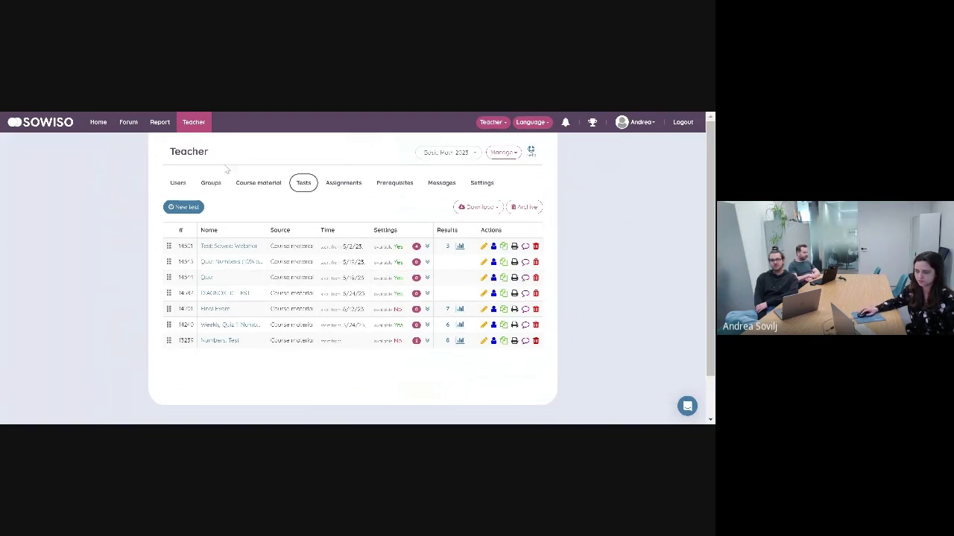
pyautogui.click(391, 189)
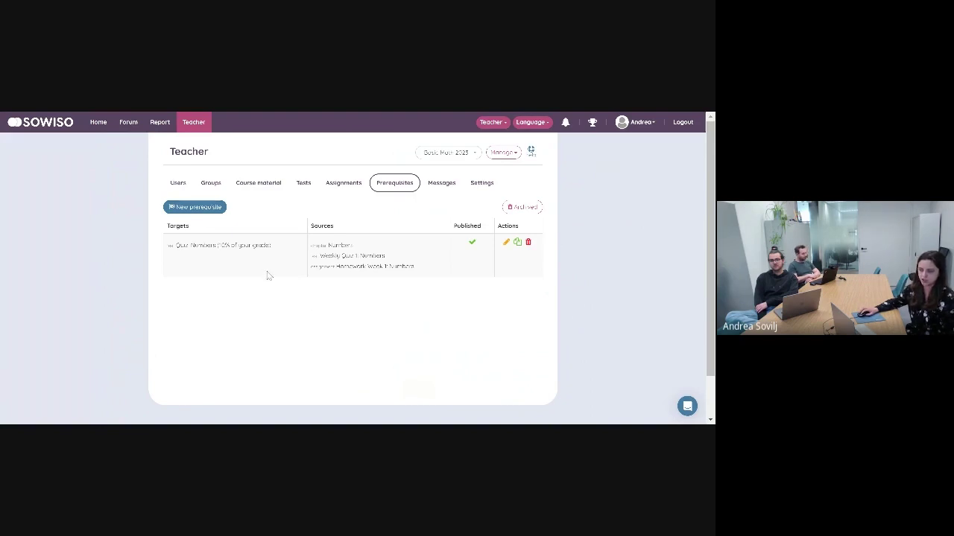
# Start a new prerequisite, showing the 11 chapters available as targets
pyautogui.click(195, 209)
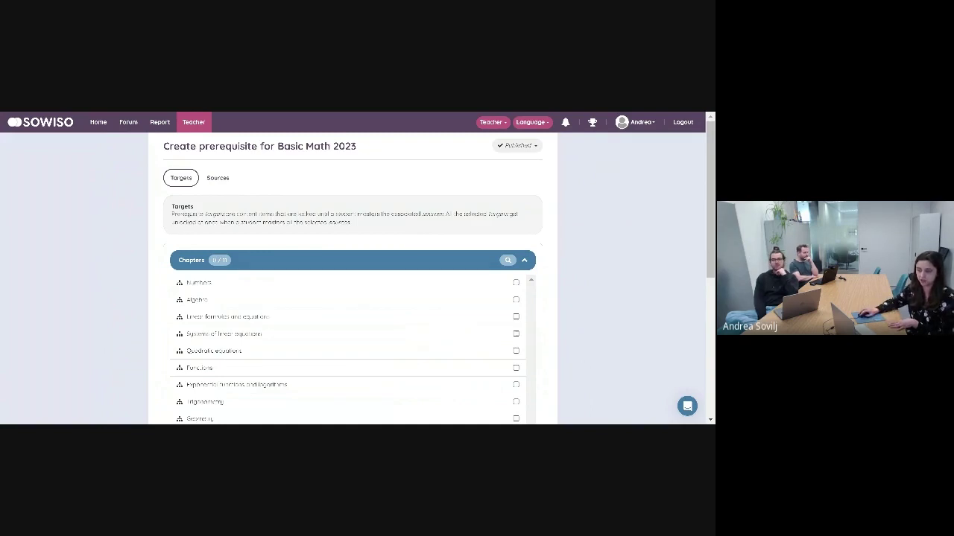
# Tick DIAGNOSTIC TEST under Tests as the prerequisite's source, then return to Targets
pyautogui.click(213, 183)
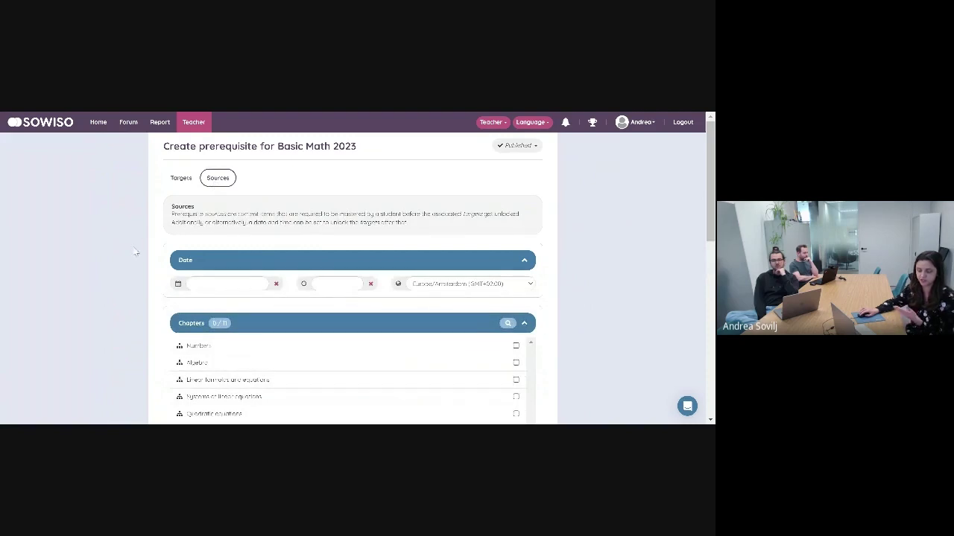
pyautogui.scroll(-10, 135, 252)
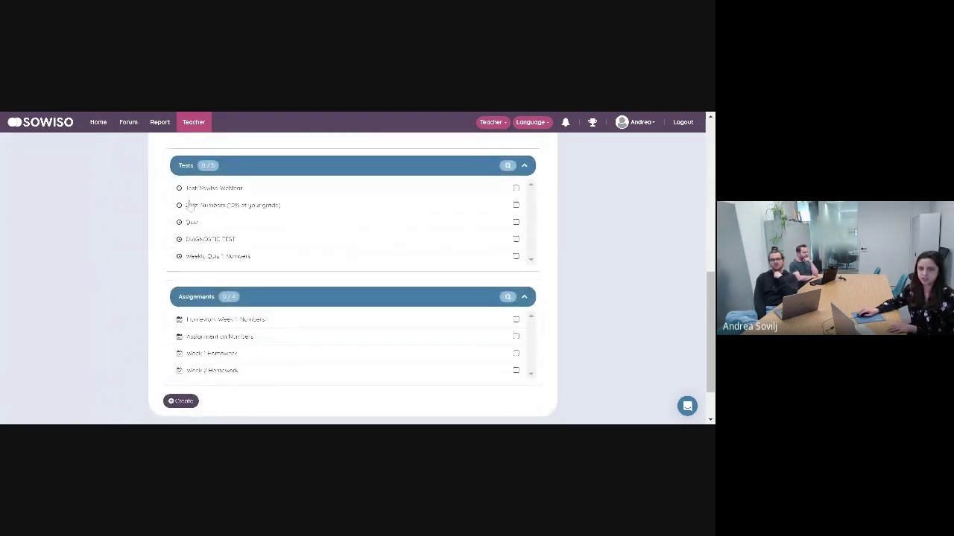
pyautogui.click(516, 239)
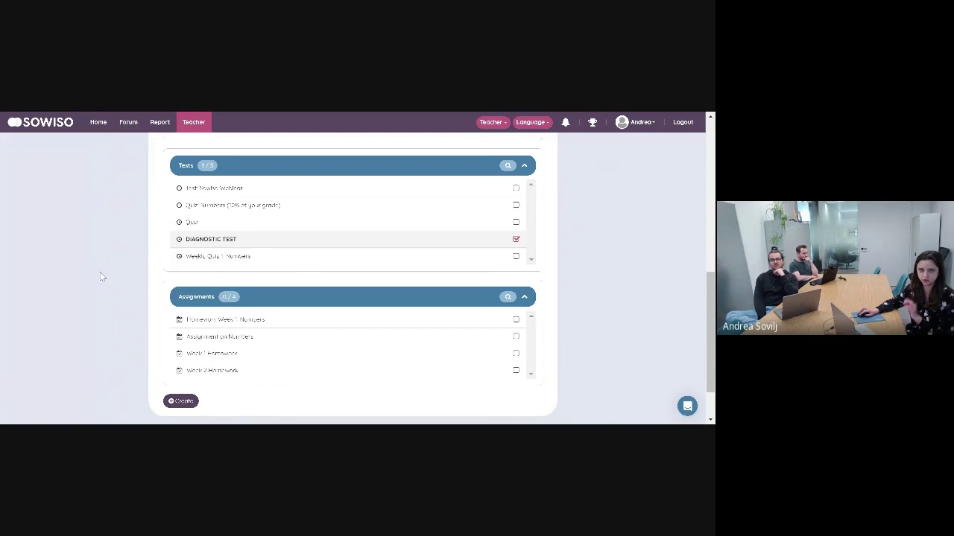
pyautogui.scroll(3, 102, 277)
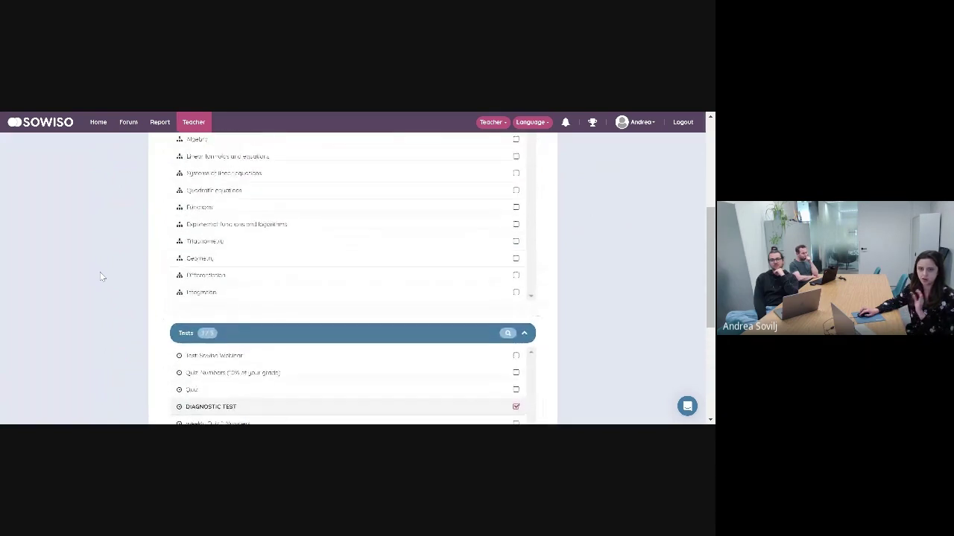
pyautogui.scroll(3, 100, 276)
pyautogui.click(185, 180)
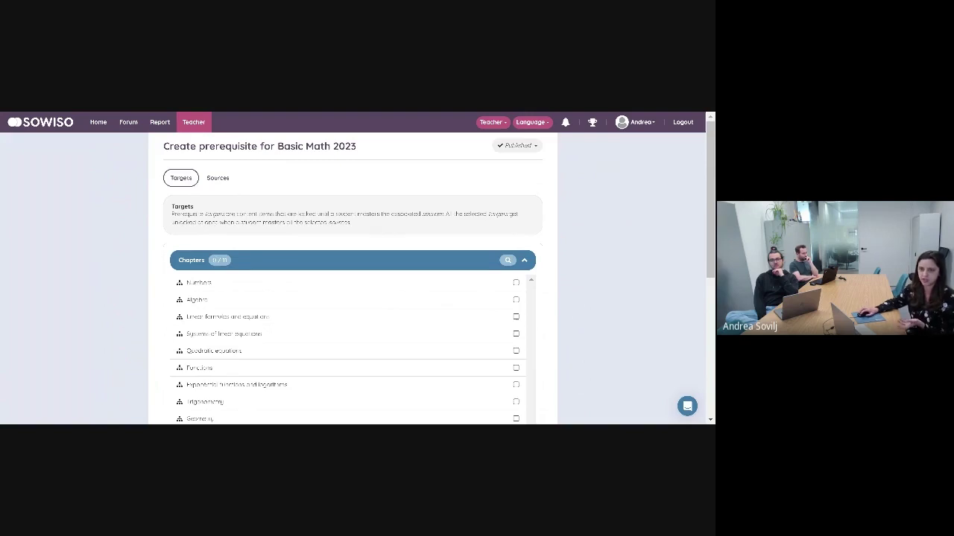
pyautogui.click(515, 301)
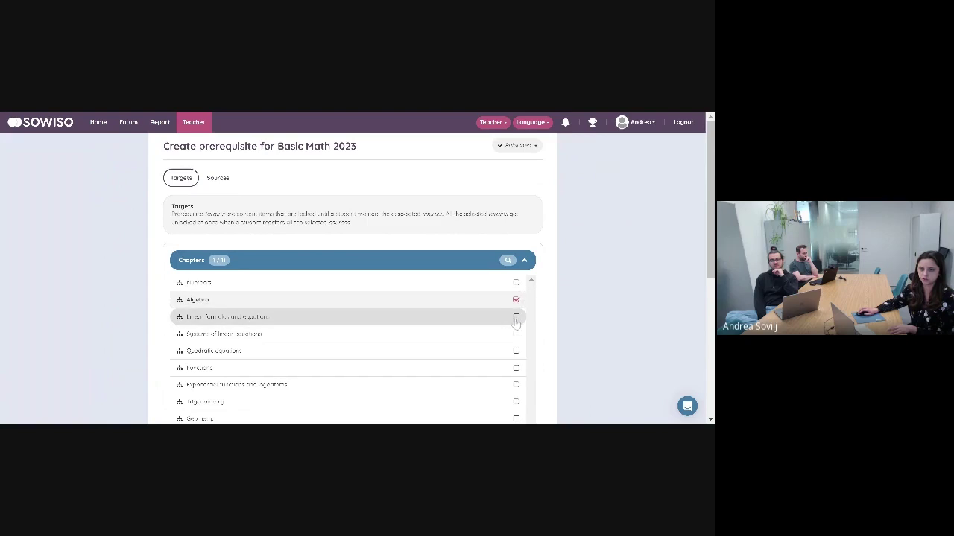
pyautogui.click(515, 335)
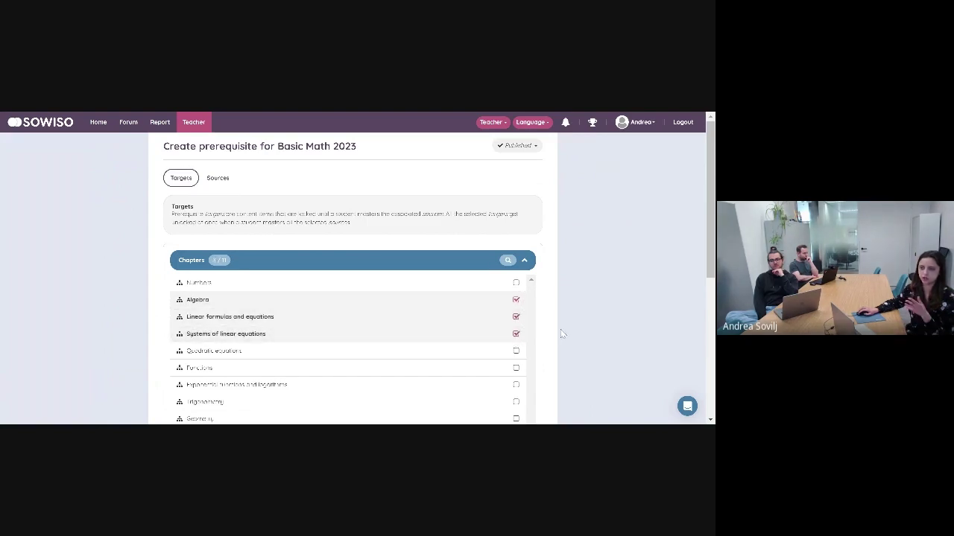
pyautogui.scroll(-1, 563, 334)
pyautogui.scroll(-1, 563, 334)
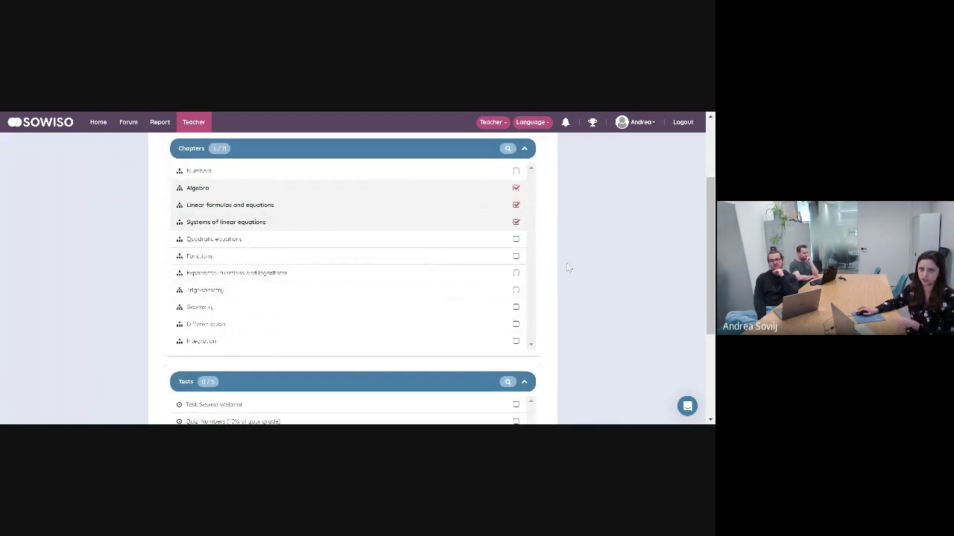
pyautogui.scroll(2, 570, 270)
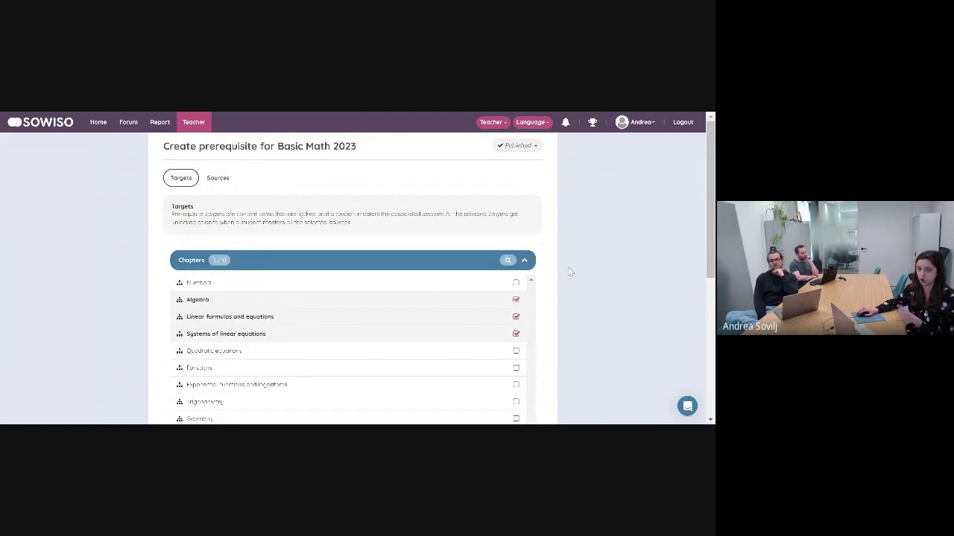
pyautogui.scroll(-5, 569, 272)
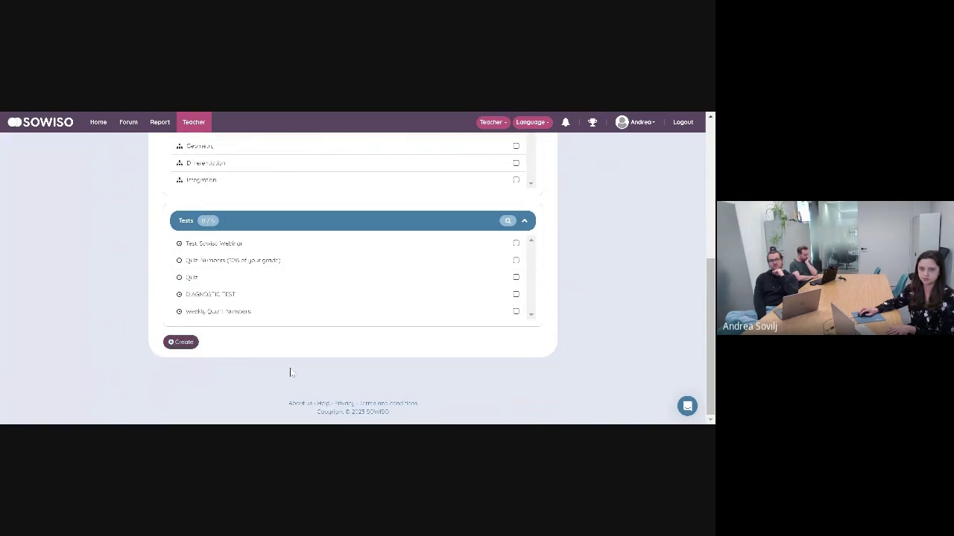
pyautogui.scroll(1, 291, 373)
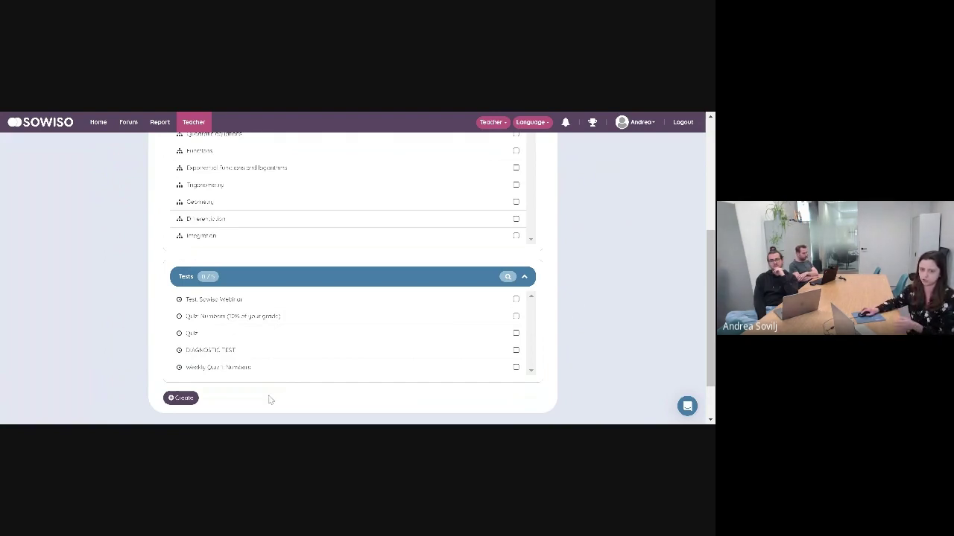
# Create the prerequisite locking the three chapters behind DIAGNOSTIC TEST, then go Home
pyautogui.click(181, 399)
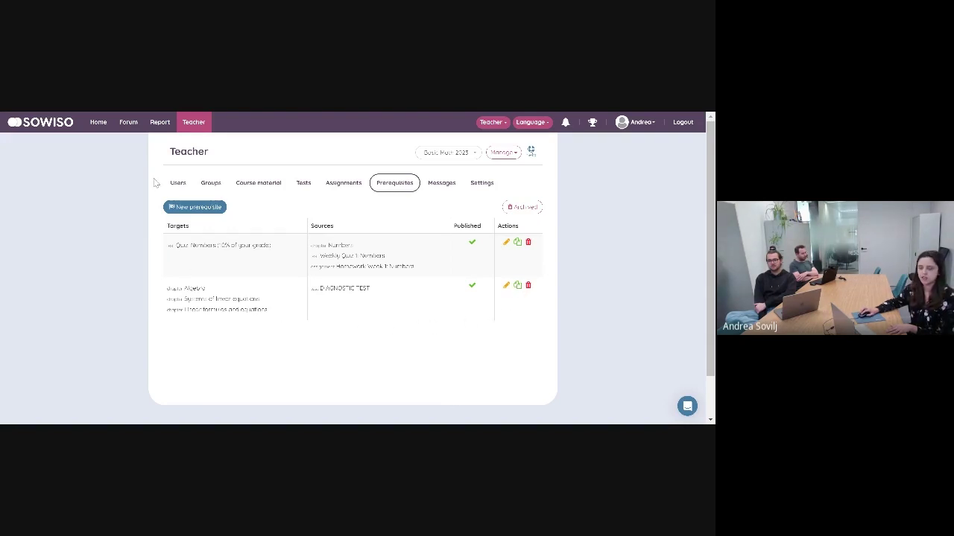
pyautogui.click(105, 129)
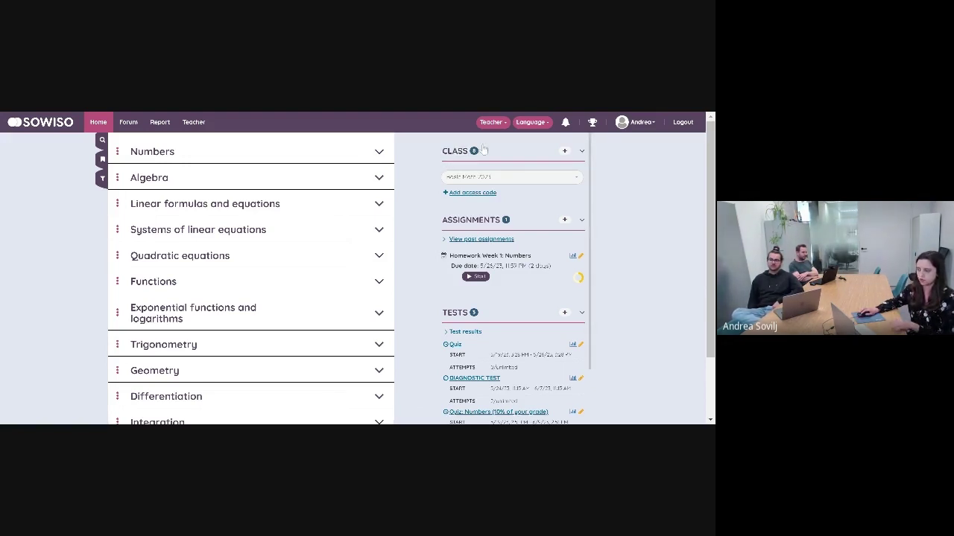
# Switch to the Student role and check the locks on Algebra and the two linear chapters
pyautogui.click(492, 123)
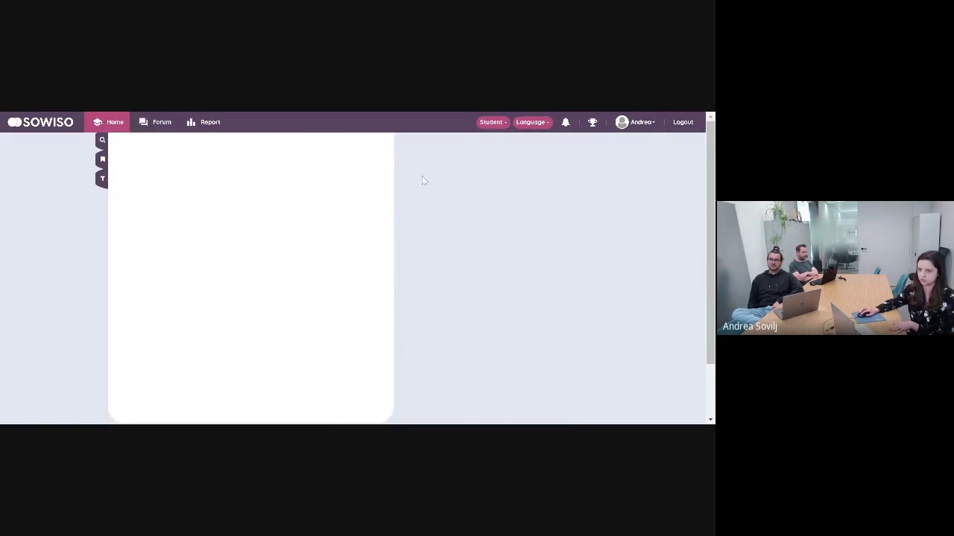
pyautogui.click(379, 152)
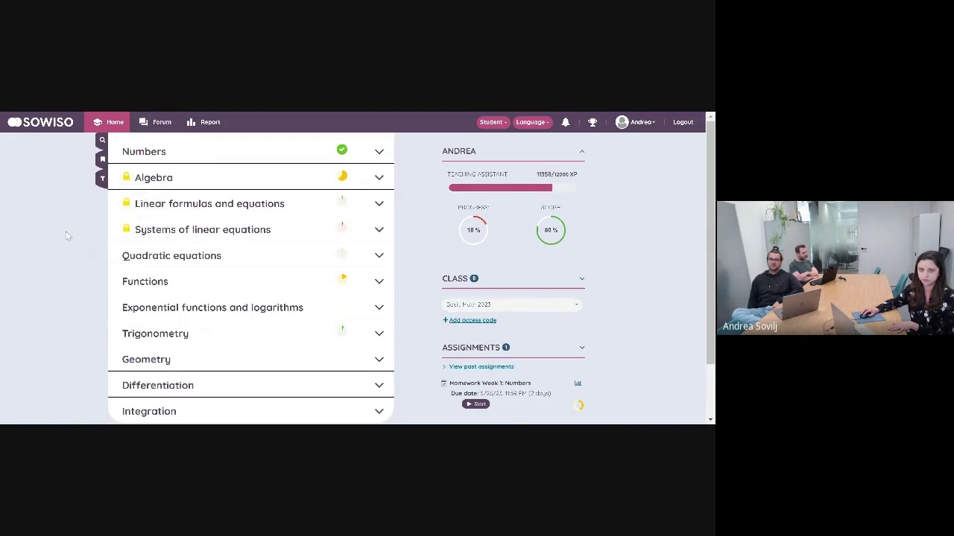
pyautogui.moveTo(127, 182)
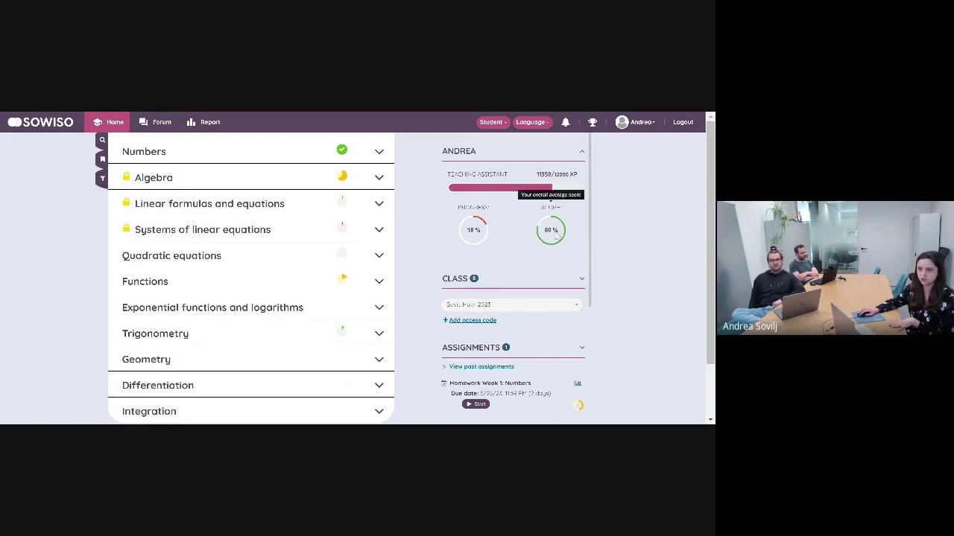
pyautogui.scroll(-3, 555, 235)
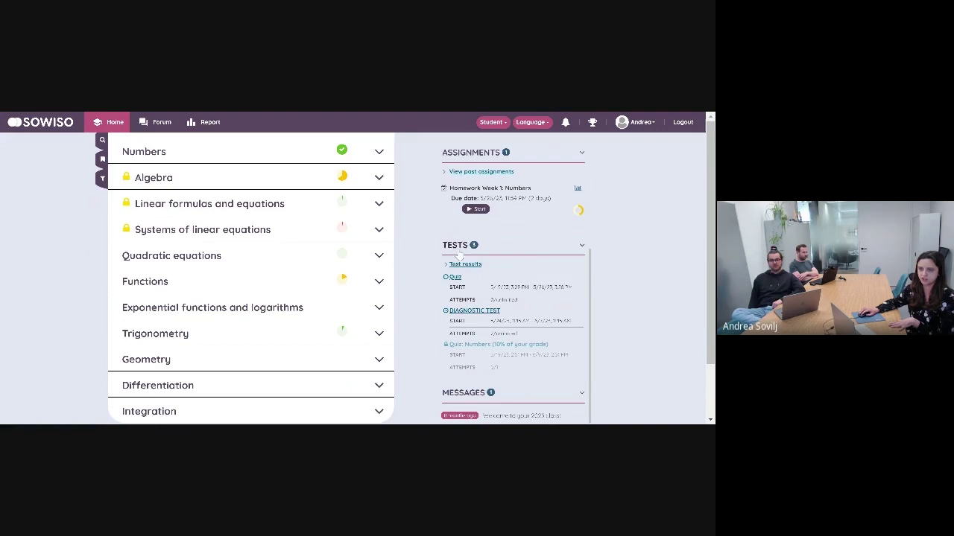
# Open the DIAGNOSTIC TEST, start an attempt and go to question 1
pyautogui.click(479, 316)
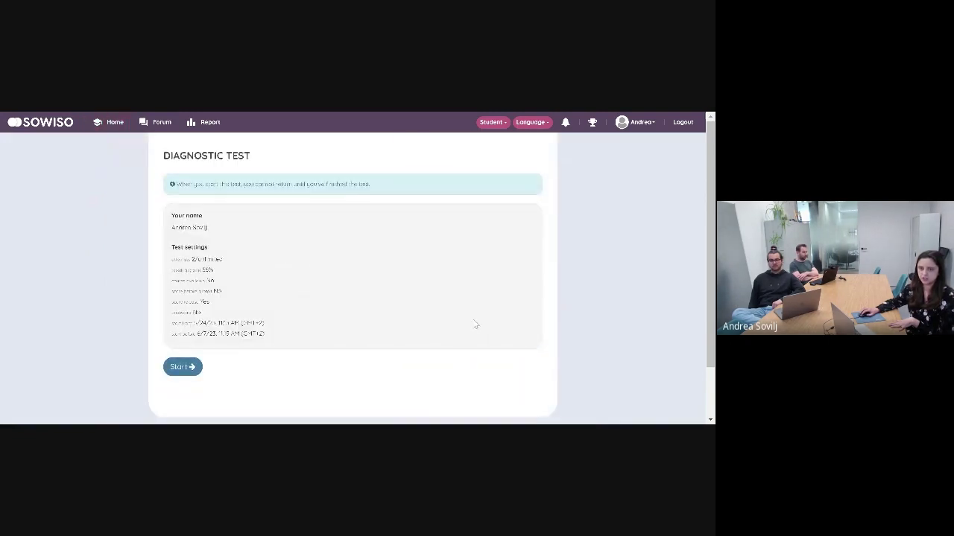
pyautogui.click(180, 368)
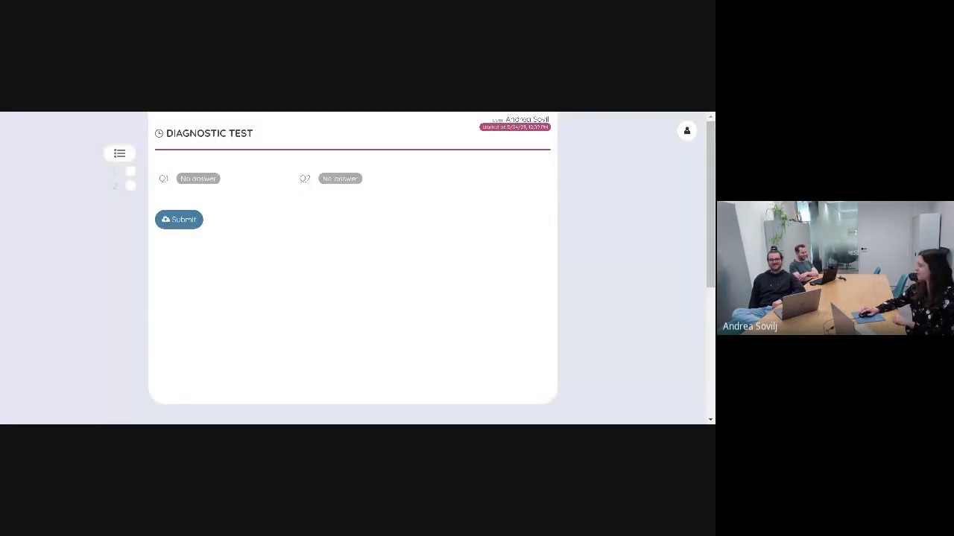
pyautogui.click(210, 183)
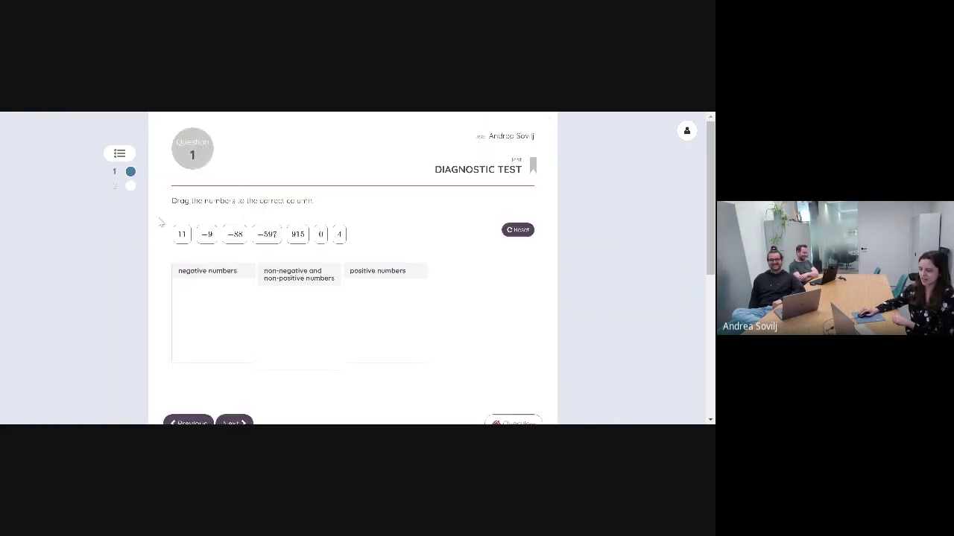
# Sort question 1's numbers: −88, −597 negative; 0 neither; 915, 4, 11 positive
pyautogui.scroll(-1, 168, 218)
pyautogui.moveTo(203, 182); pyautogui.dragTo(211, 231)
pyautogui.moveTo(234, 178); pyautogui.dragTo(235, 249)
pyautogui.moveTo(266, 179); pyautogui.dragTo(228, 274)
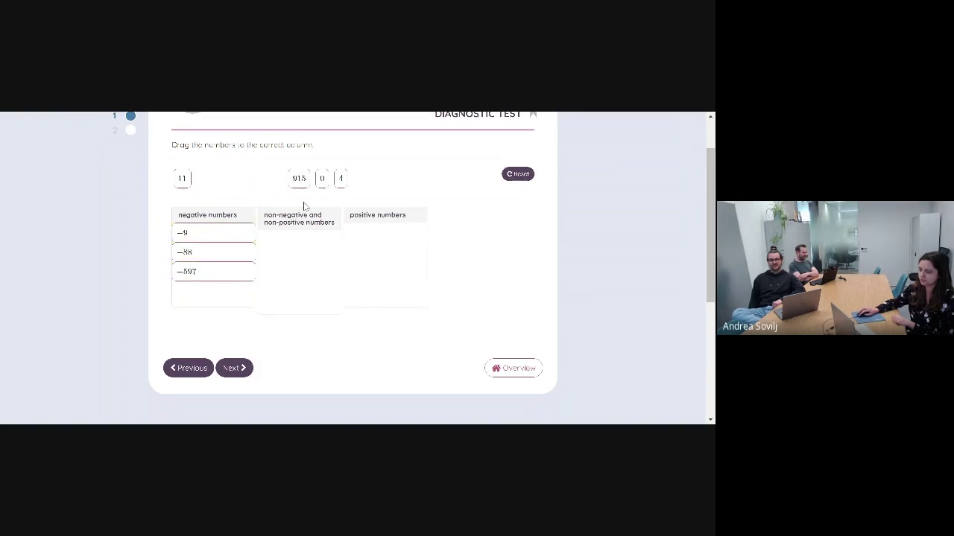
pyautogui.moveTo(322, 178); pyautogui.dragTo(298, 240)
pyautogui.moveTo(324, 225); pyautogui.dragTo(382, 234)
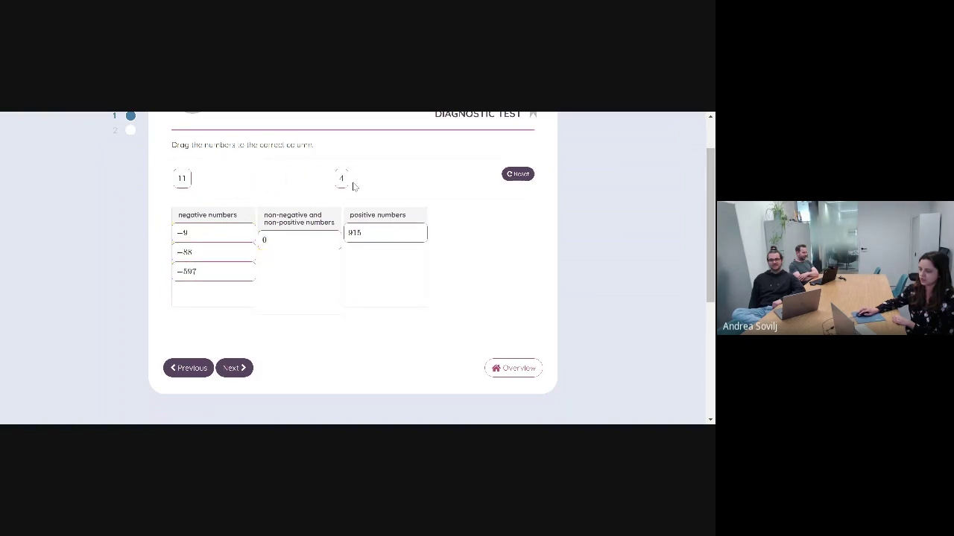
pyautogui.moveTo(341, 179); pyautogui.dragTo(382, 252)
pyautogui.moveTo(190, 180); pyautogui.dragTo(369, 270)
# In question 2, tick 3 and 37 as positive numbers and finish answering
pyautogui.click(245, 368)
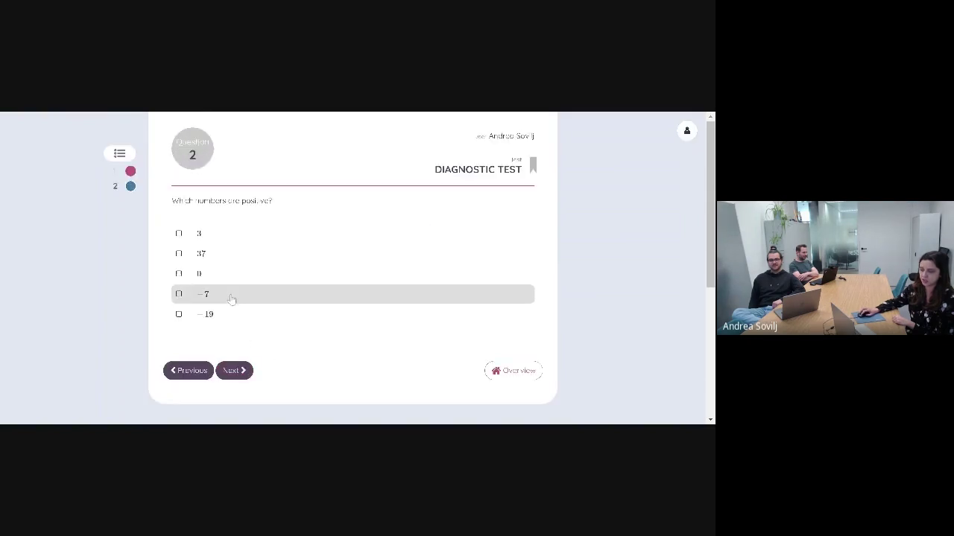
pyautogui.click(200, 233)
pyautogui.click(202, 253)
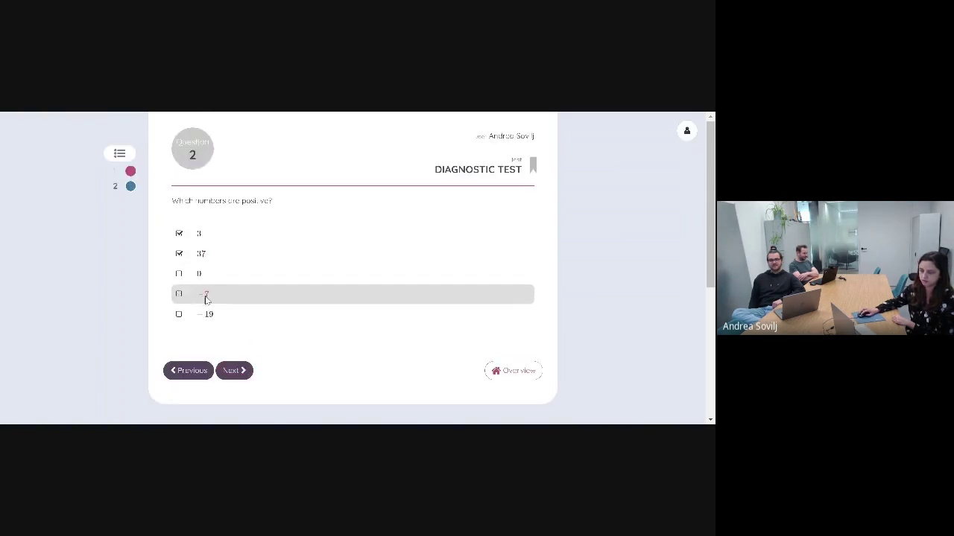
pyautogui.click(235, 369)
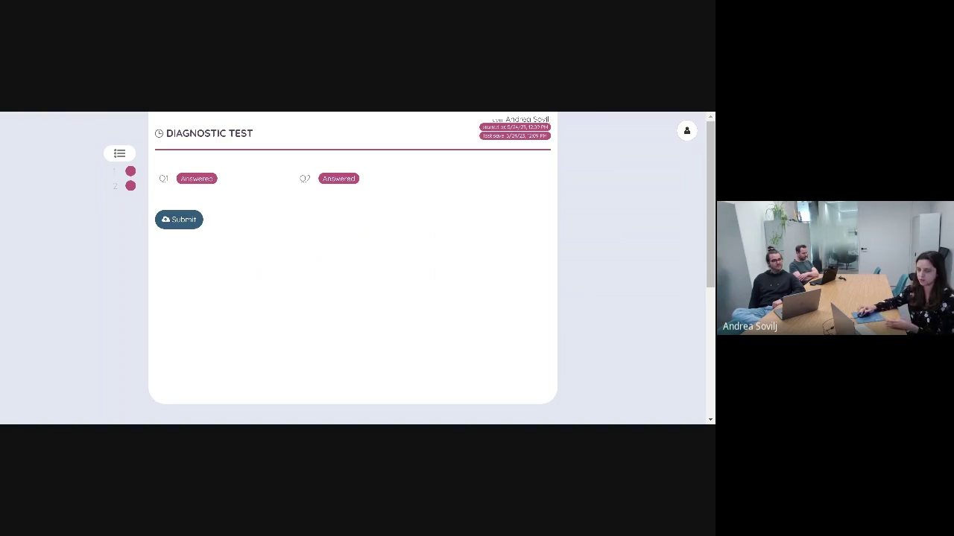
# Submit and confirm the DIAGNOSTIC TEST, review the 100% scores, and continue to home
pyautogui.click(184, 220)
pyautogui.click(257, 185)
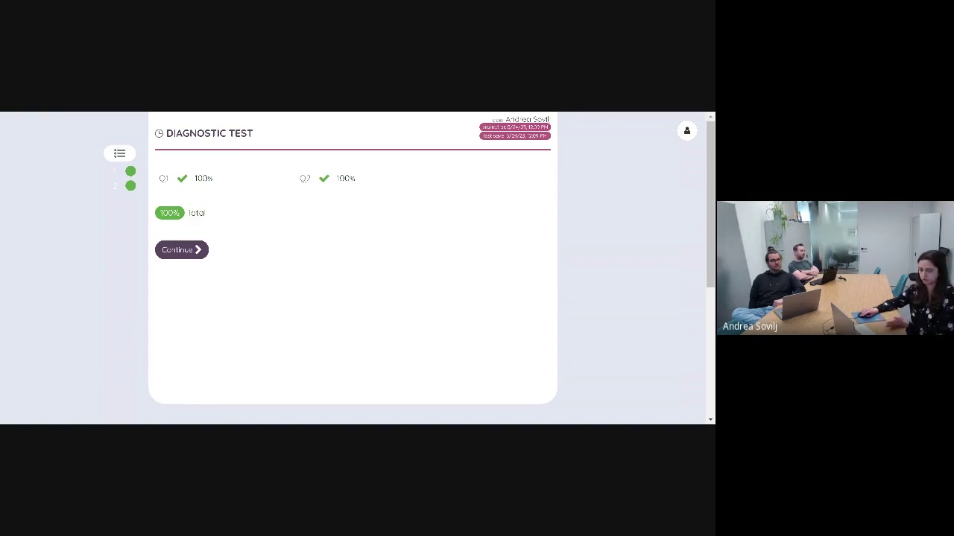
pyautogui.click(199, 254)
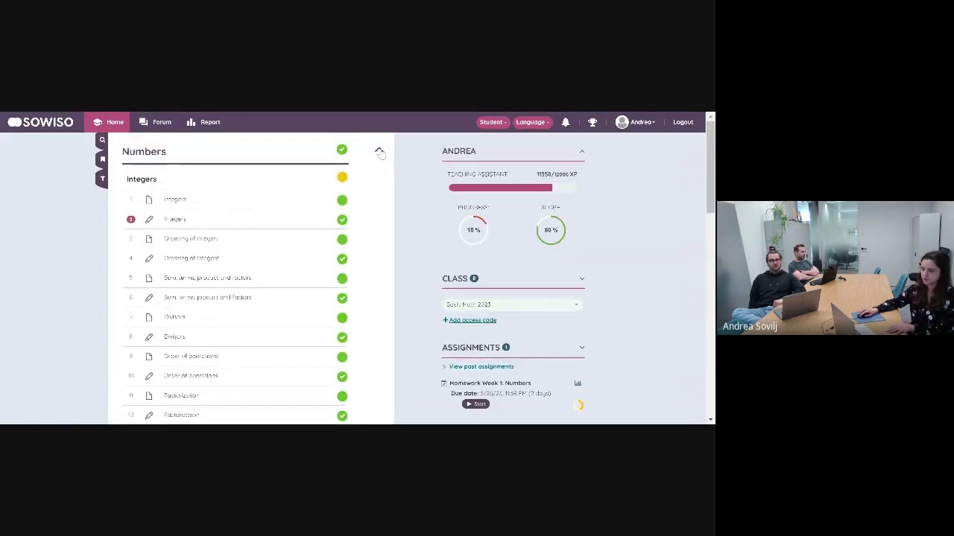
# Collapse the Numbers chapter so Algebra, Linear formulas and equations and Systems of linear equations show without locks
pyautogui.click(380, 152)
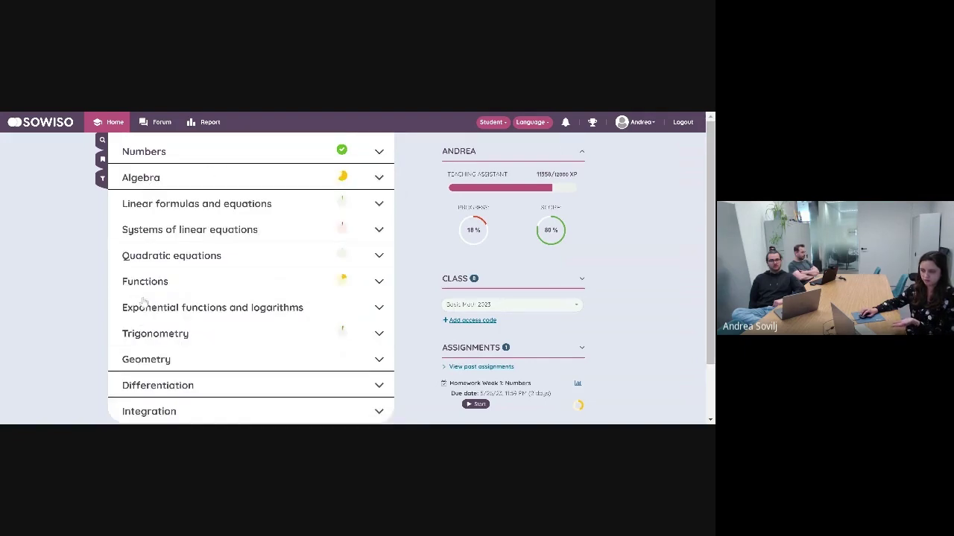